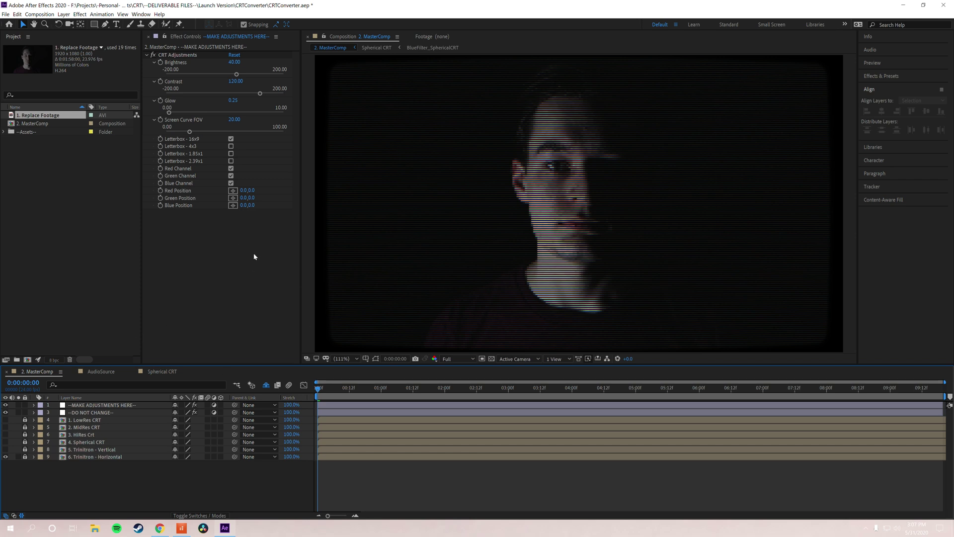
- Open the Replace Footage file browser and cancel without swapping the footage
right_click(54, 117)
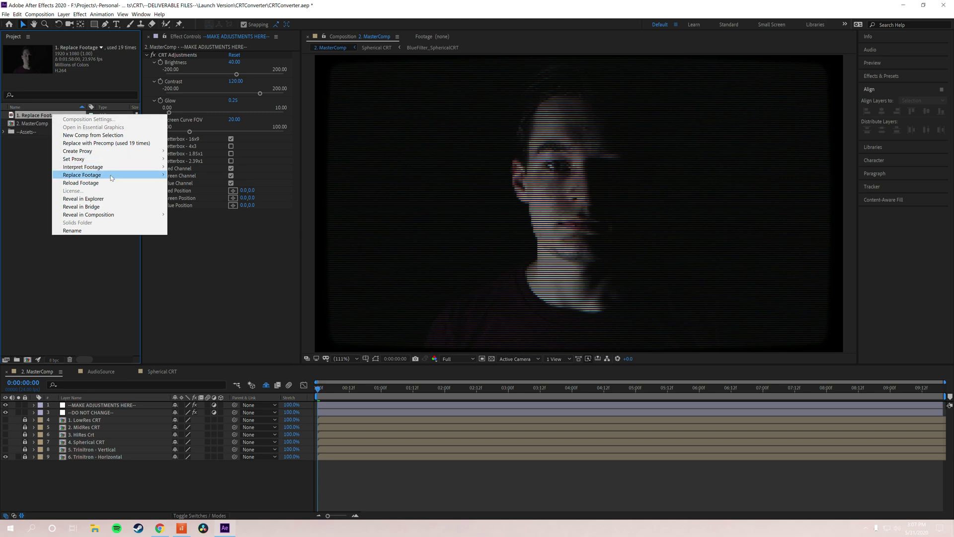
mouse_move(118, 177)
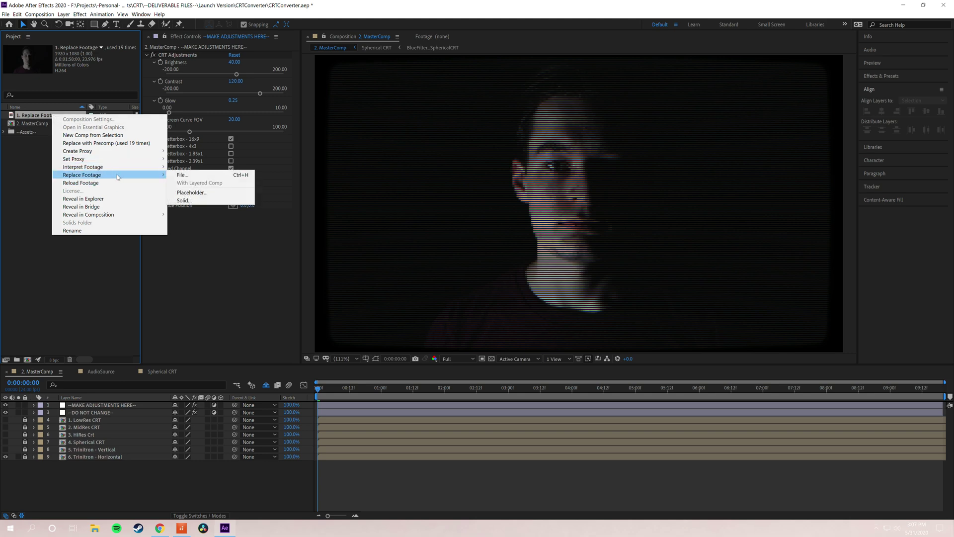
click(201, 177)
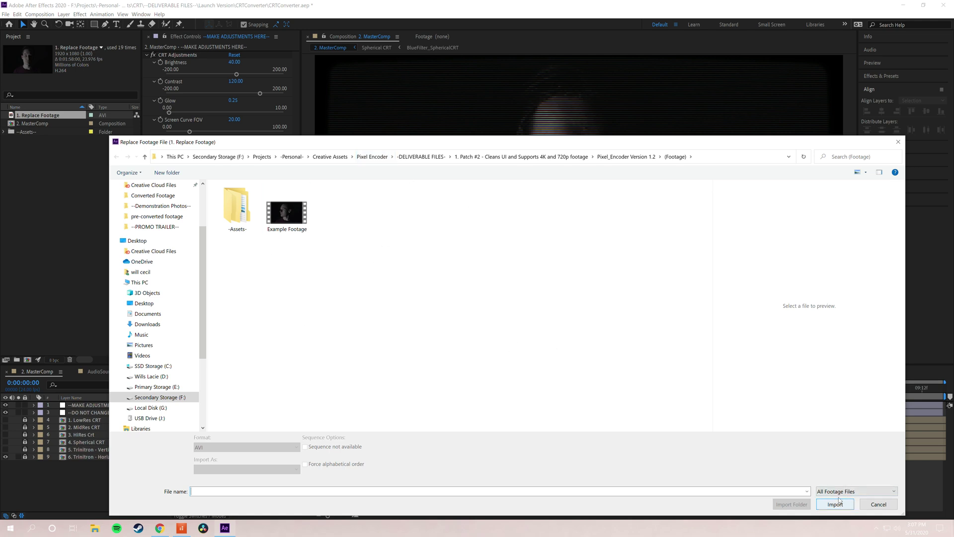
click(870, 508)
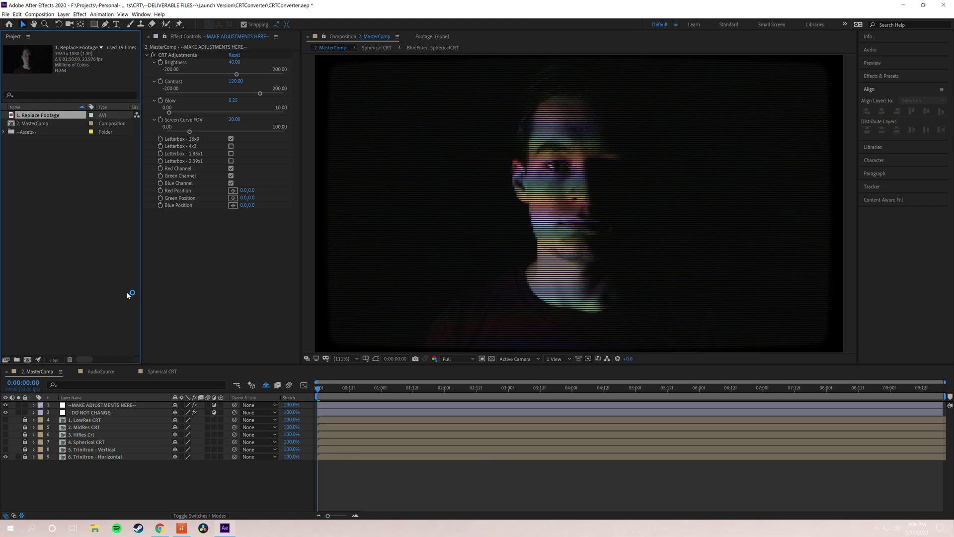
- Select the CRT Adjustments effect and try out different Brightness and Contrast values
click(197, 278)
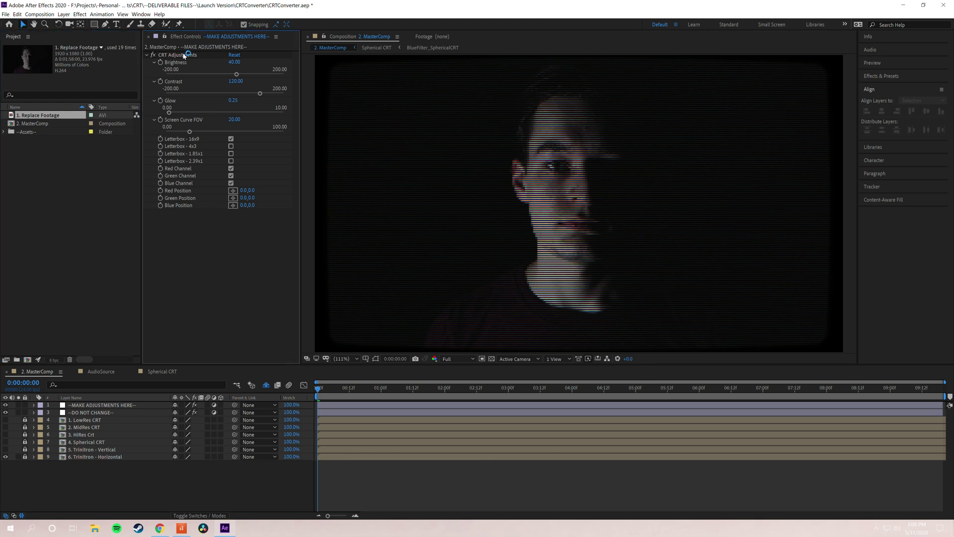
click(177, 55)
click(219, 275)
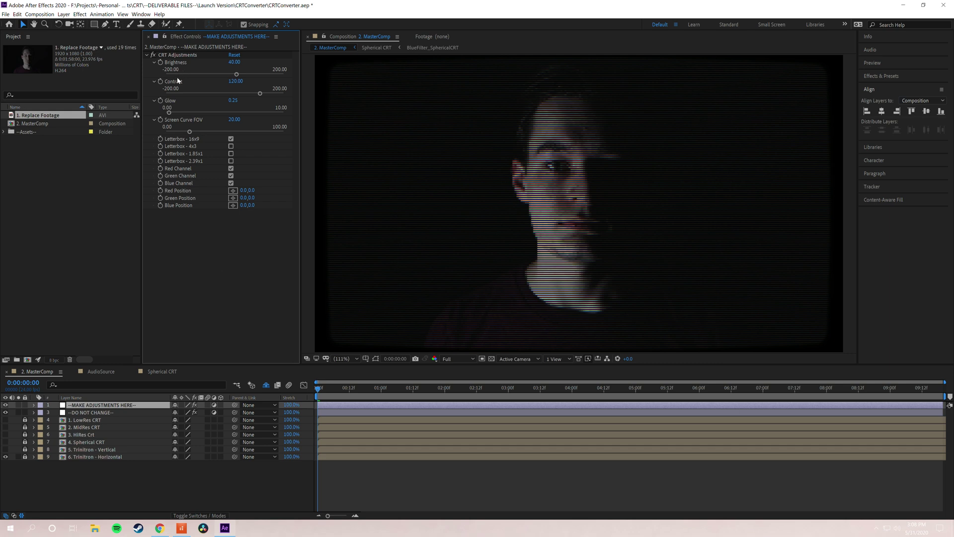
drag(274, 75, 193, 74)
click(214, 94)
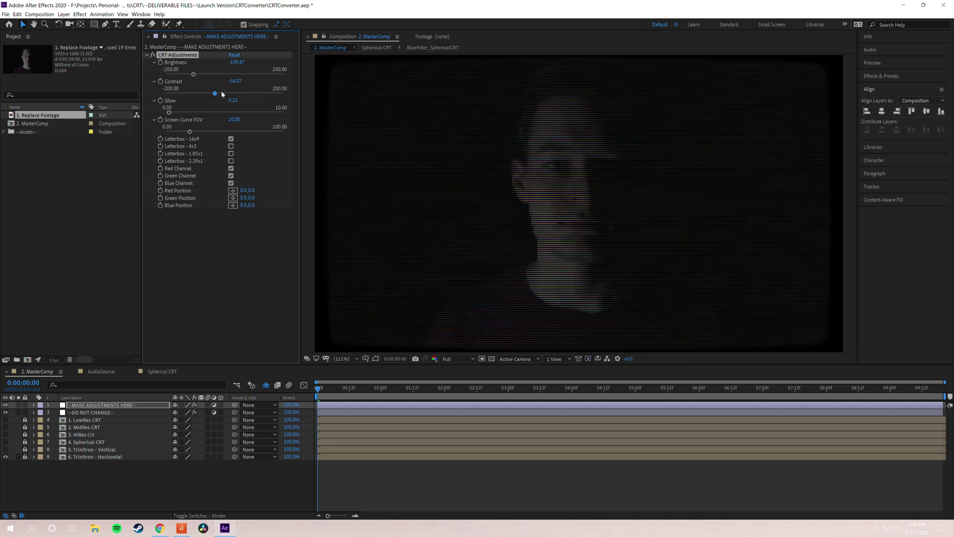
click(191, 94)
click(267, 93)
- Set CRT Adjustments Contrast to 120 and Brightness to 40
click(238, 81)
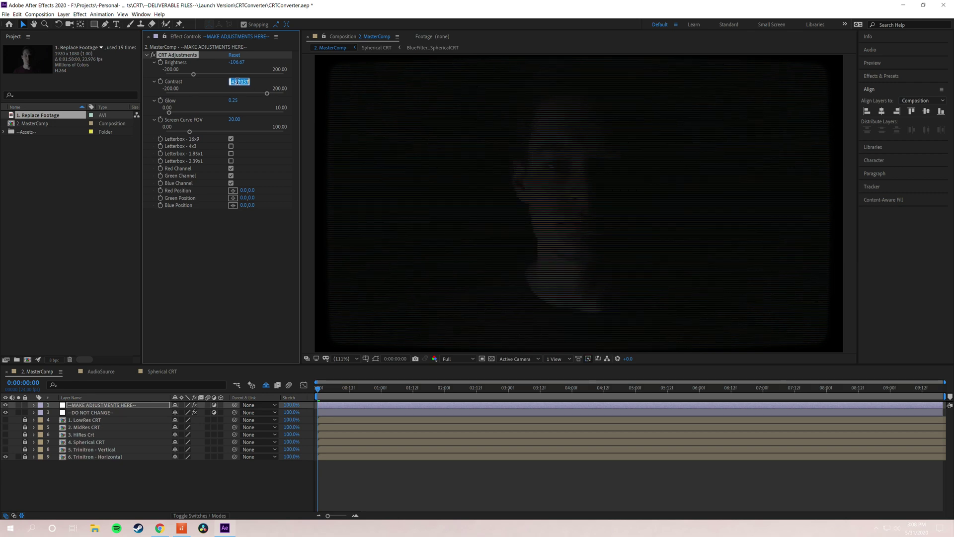
text(120)
key(Return)
click(234, 60)
text(40)
key(Return)
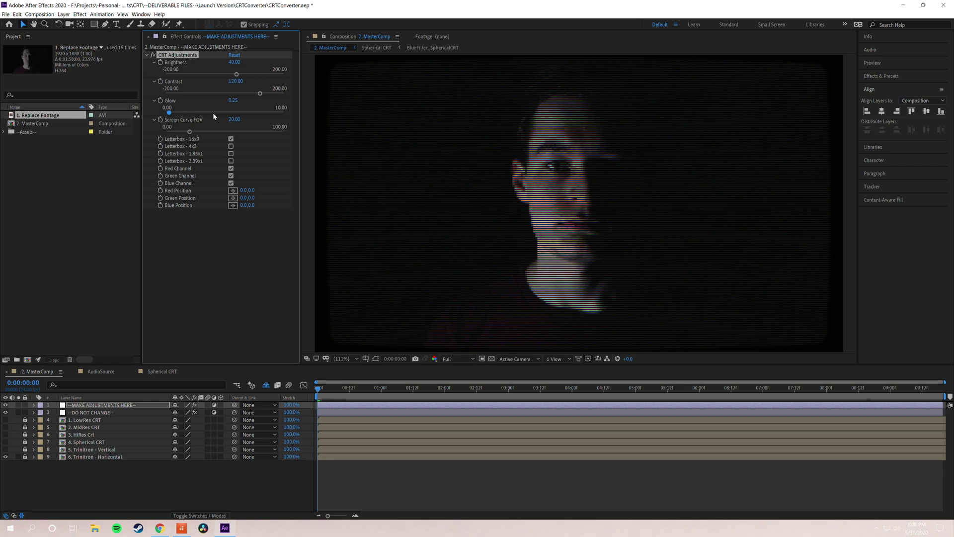
- Try Glow at 1.00, then at 5.00
click(233, 101)
click(233, 101)
text(1)
key(Return)
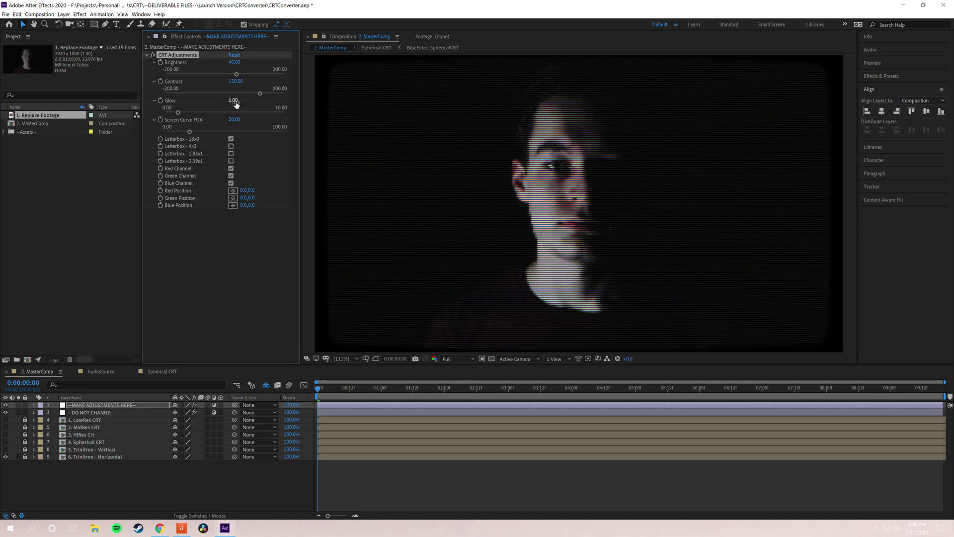
click(234, 101)
text(1)
click(238, 101)
key(BackSpace)
text(5)
key(Return)
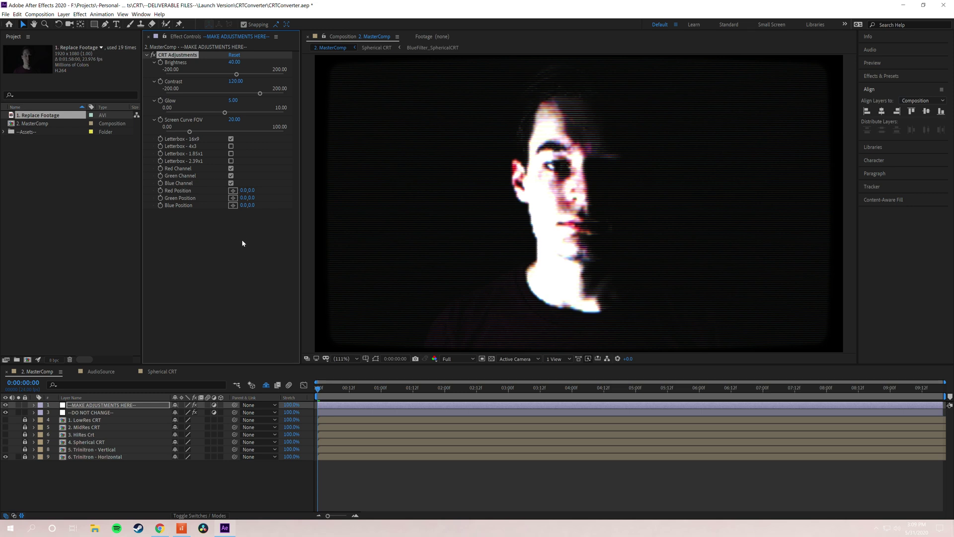
- Restore Glow to 0.25
click(234, 101)
text(.25)
key(Return)
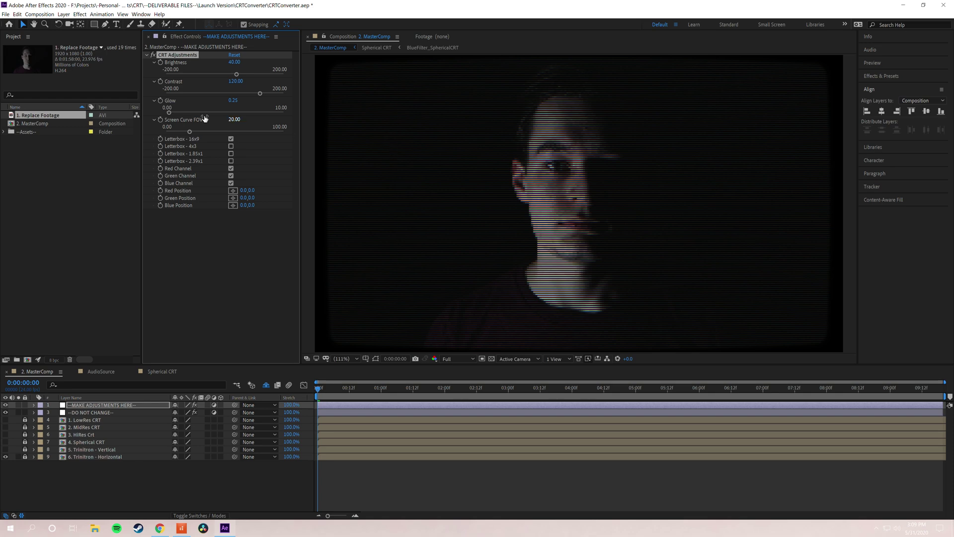
- Raise screen curvature to about 34 and set Screen Curve FOV to 20
drag(189, 132, 138, 128)
drag(249, 129, 274, 132)
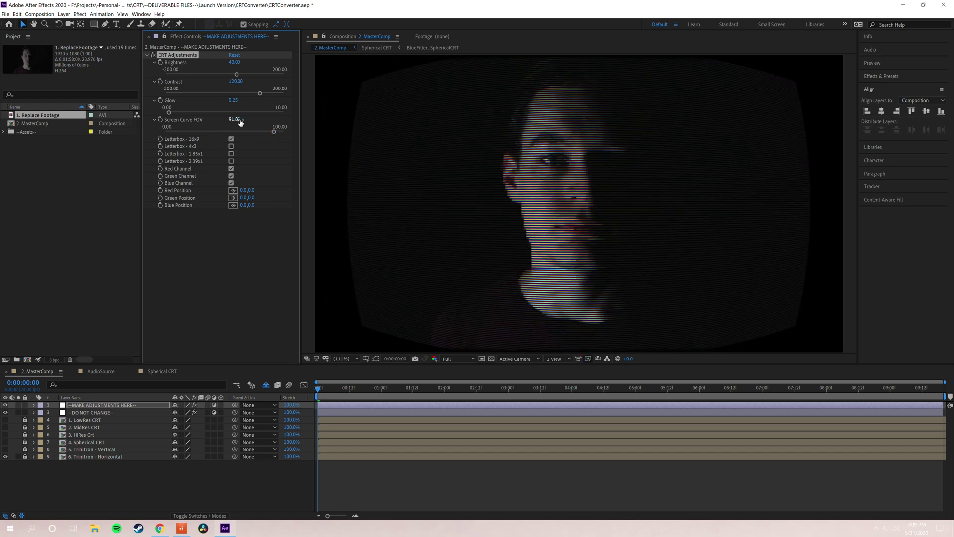
click(237, 119)
click(230, 146)
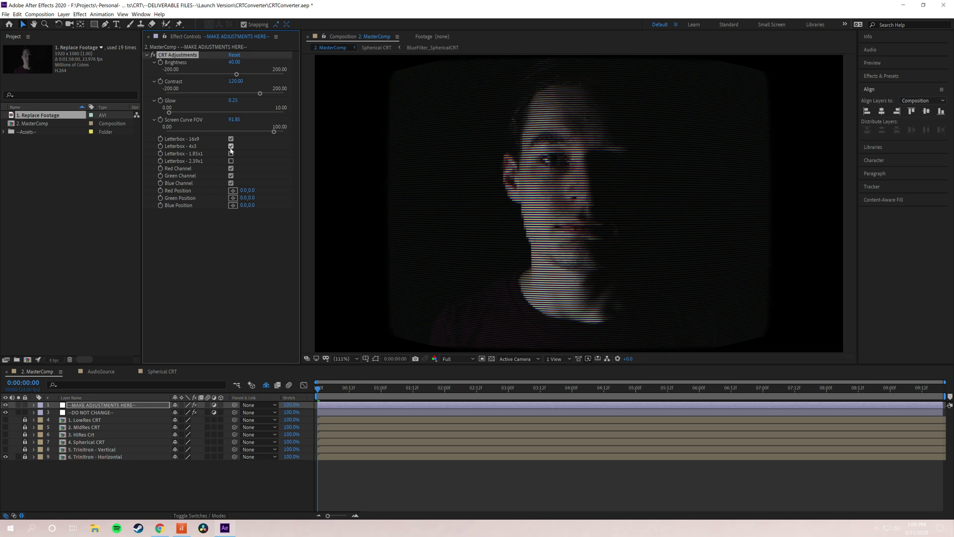
click(231, 146)
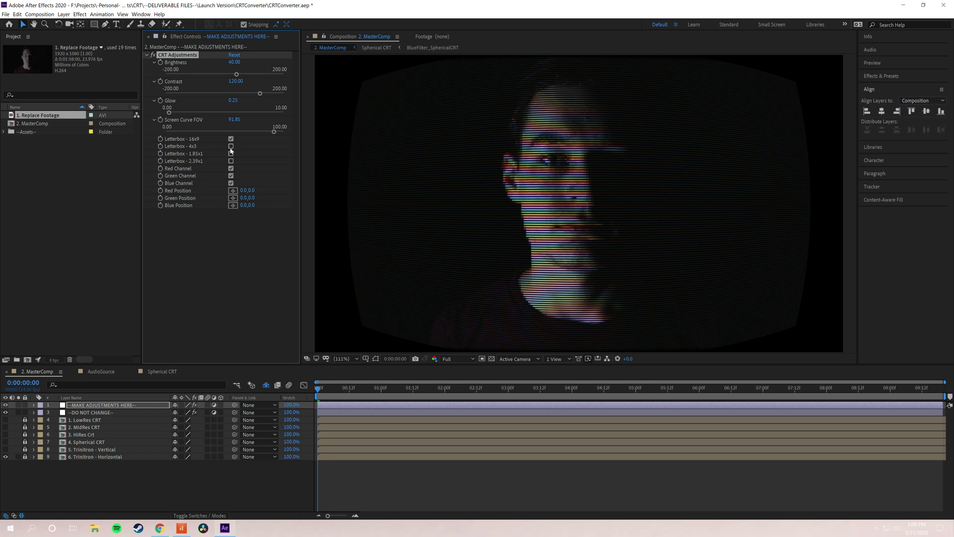
click(237, 120)
text(20)
key(Return)
click(204, 283)
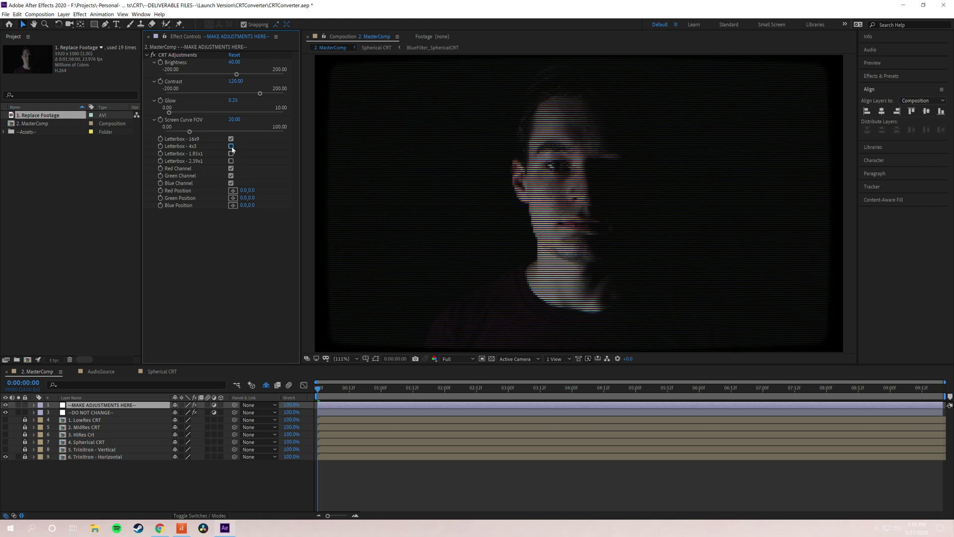
- Cycle through the 4x3, 1.85x1 and 2.39x1 letterboxes, ending back on 16x9
click(230, 146)
click(231, 139)
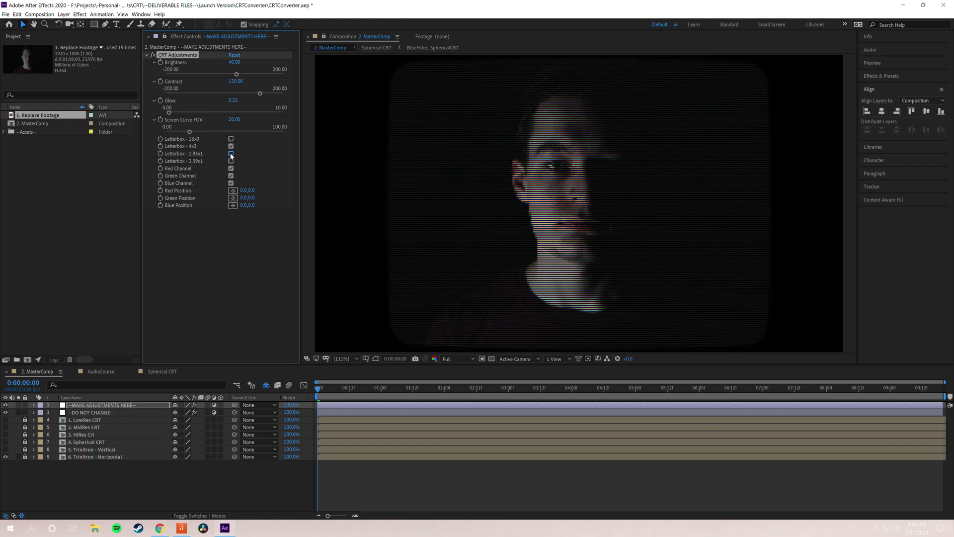
click(231, 154)
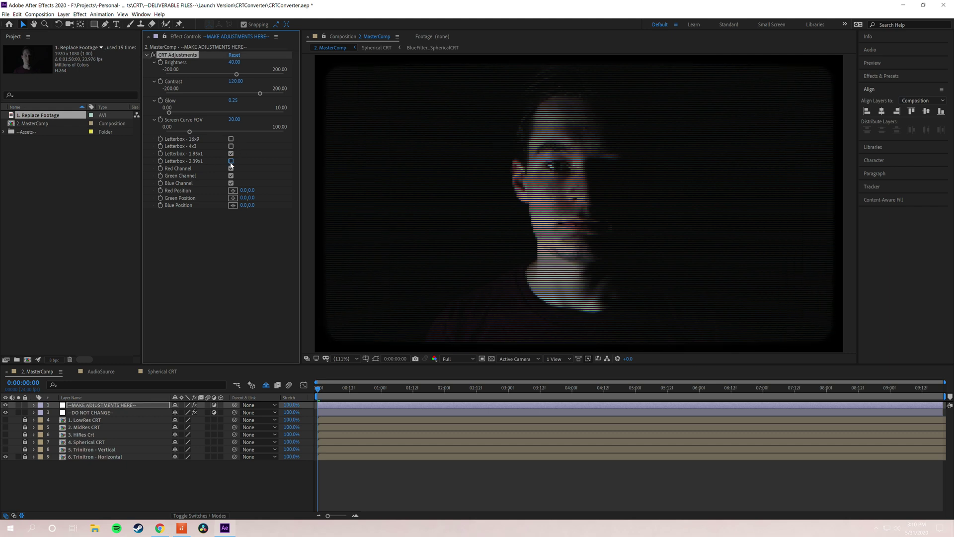
click(231, 162)
click(231, 154)
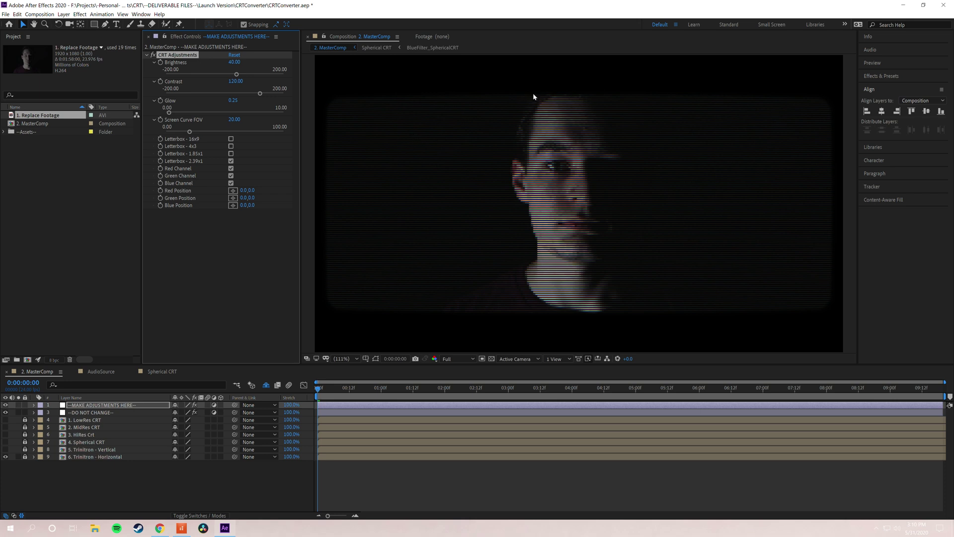
click(230, 139)
click(231, 161)
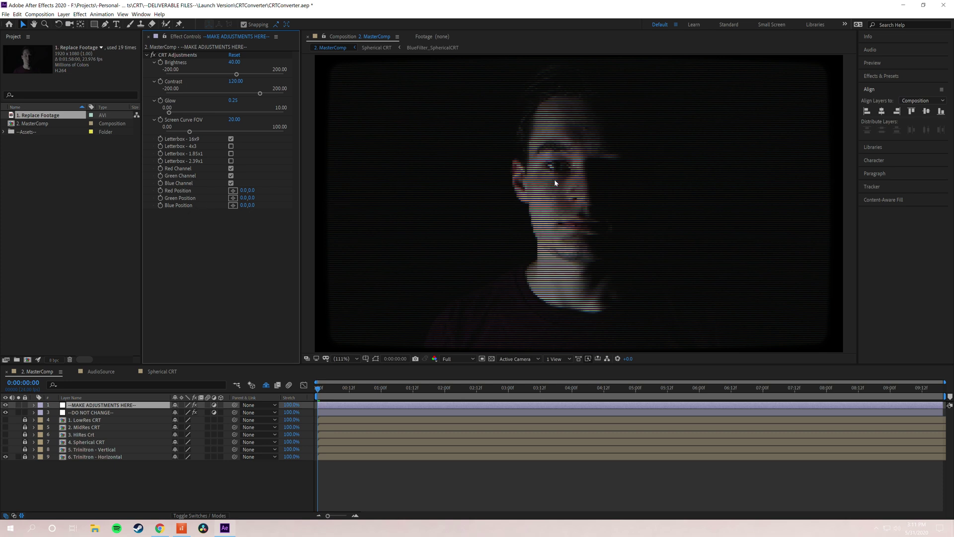
- Fit the composition in the viewer and briefly hide and restore the red and green channels
scroll(537, 189, up, 6)
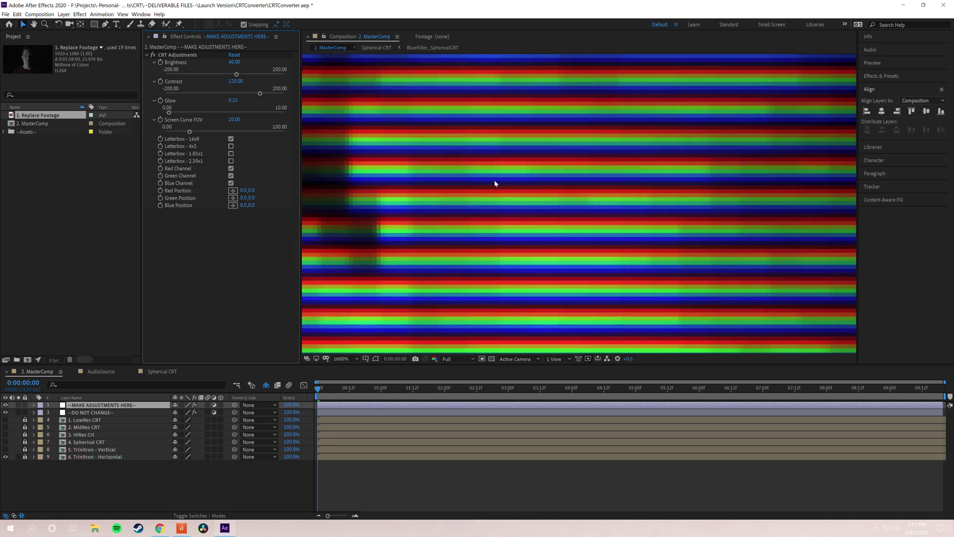
scroll(510, 167, down, 8)
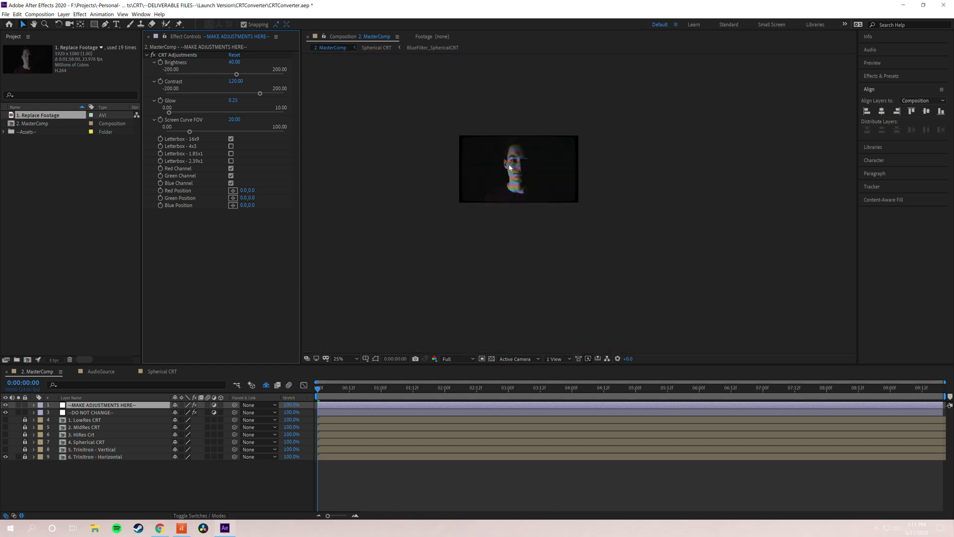
click(350, 358)
click(348, 391)
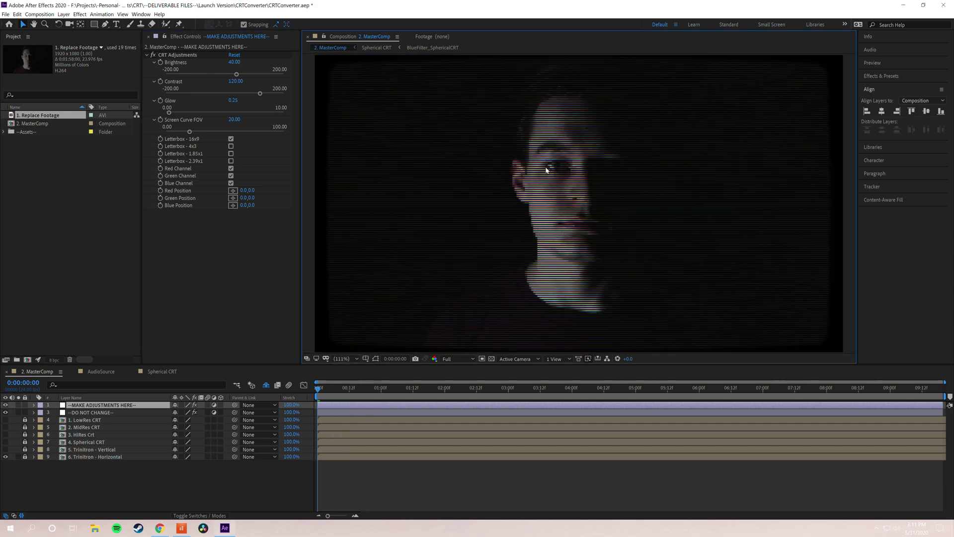
scroll(541, 191, up, 6)
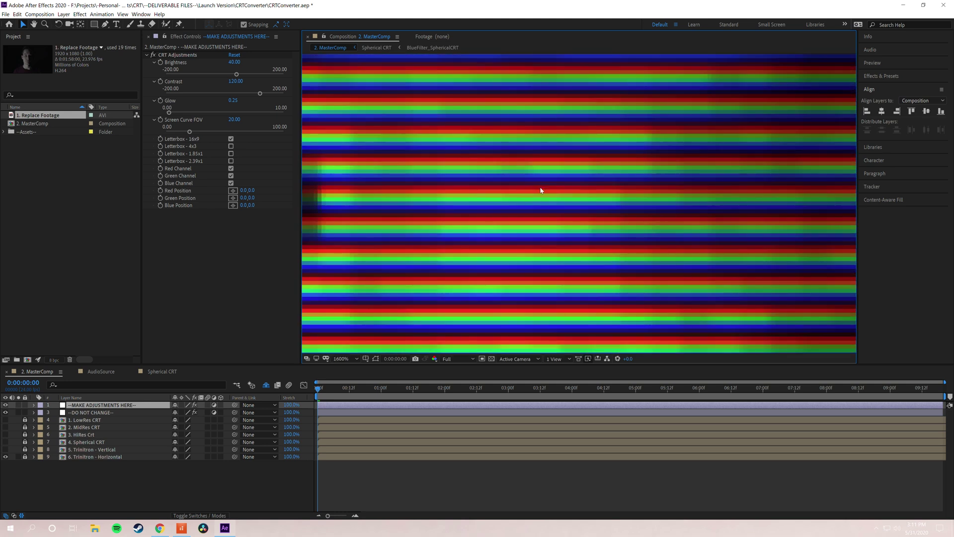
click(231, 169)
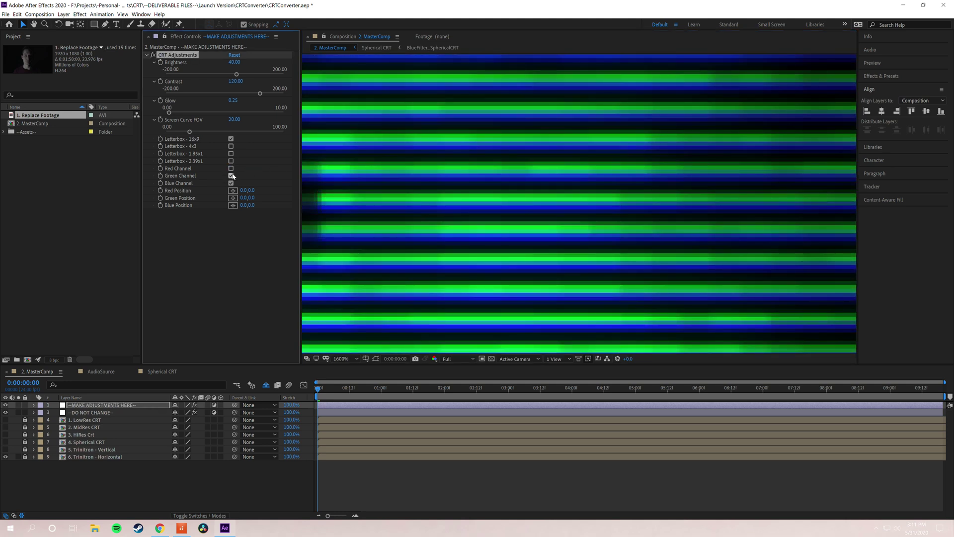
click(231, 176)
click(232, 176)
click(231, 169)
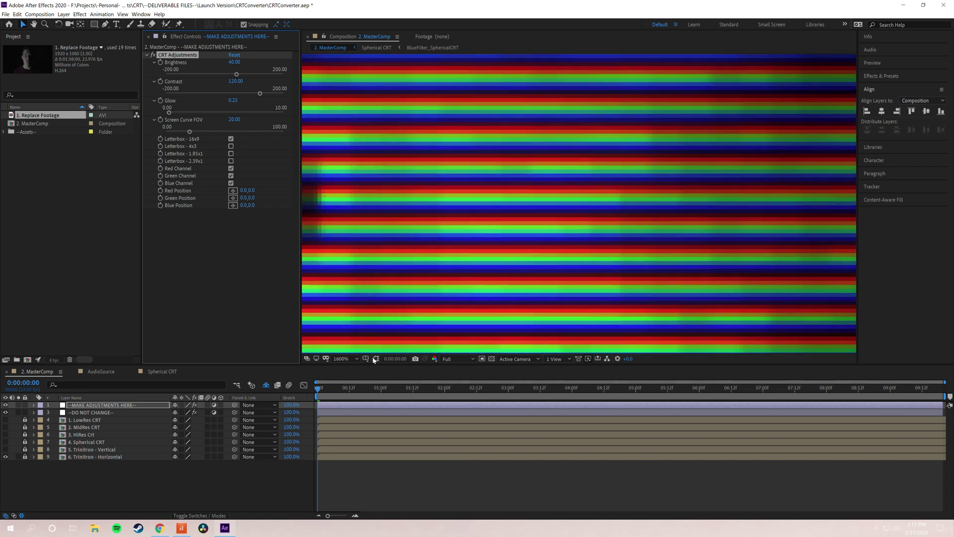
click(351, 359)
click(353, 367)
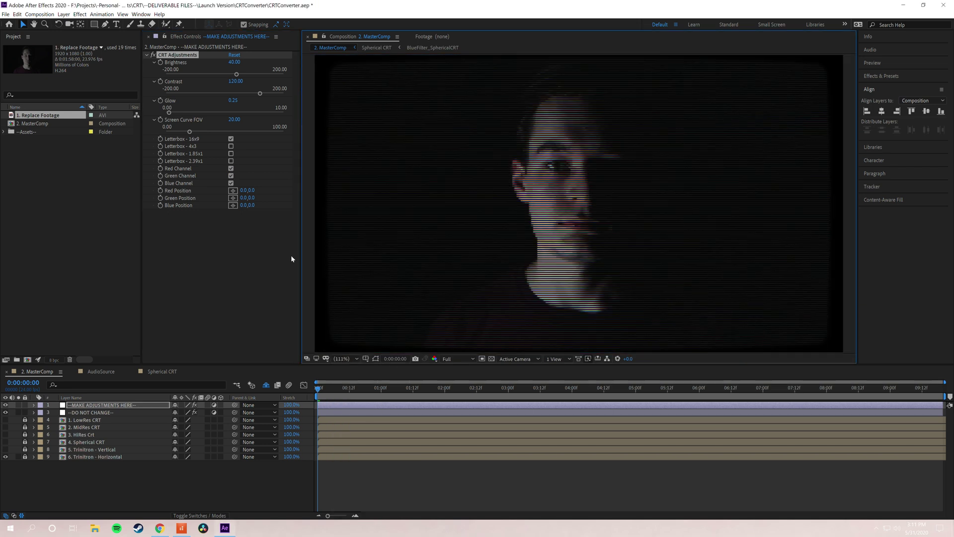
- Preview the image without red, then without green, then without blue, re-enabling each channel
click(231, 168)
click(231, 169)
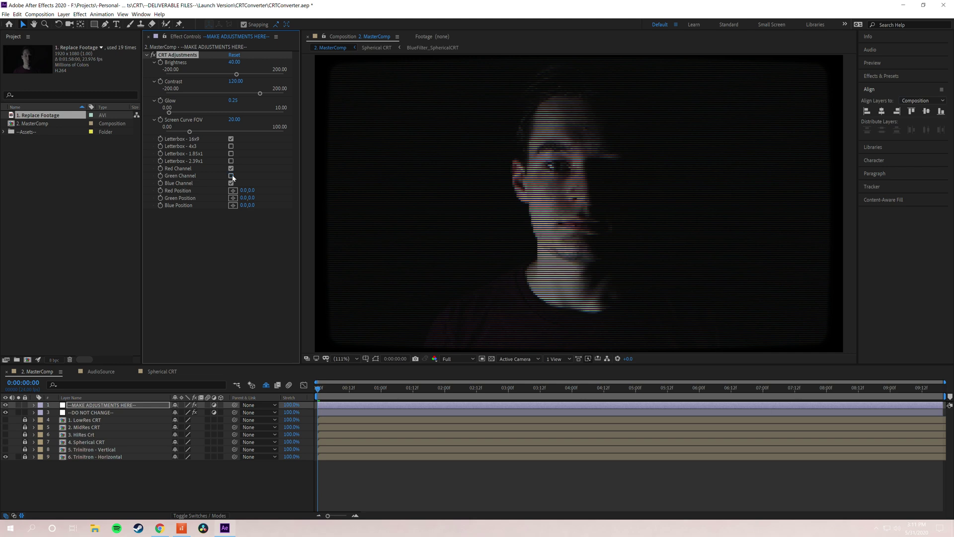
click(231, 176)
click(231, 176)
click(232, 184)
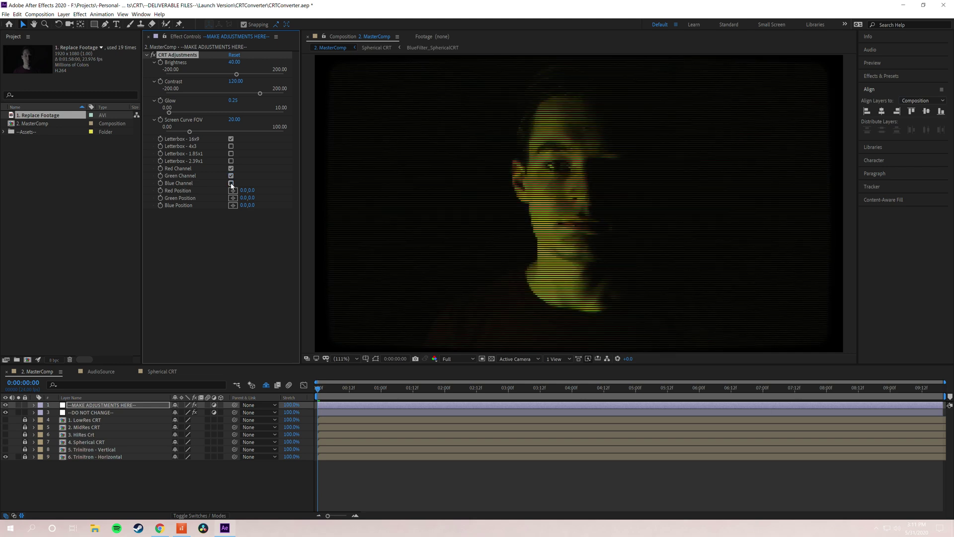
click(232, 184)
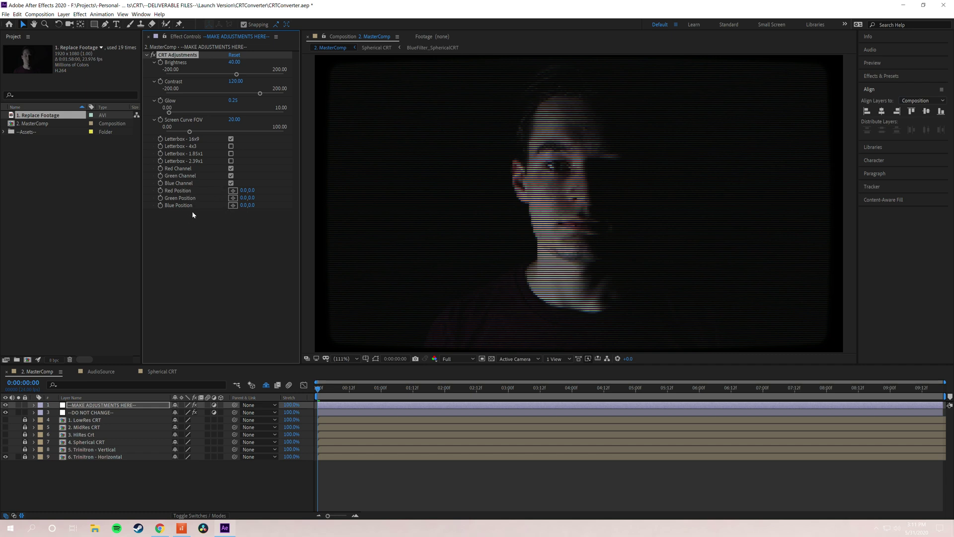
click(242, 193)
text(5)
click(240, 243)
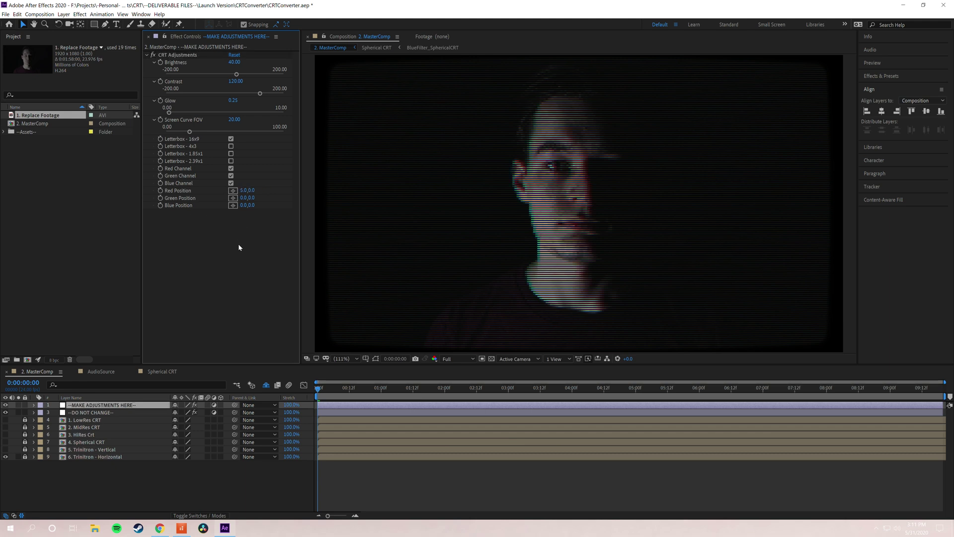
click(252, 205)
text(10)
key(Return)
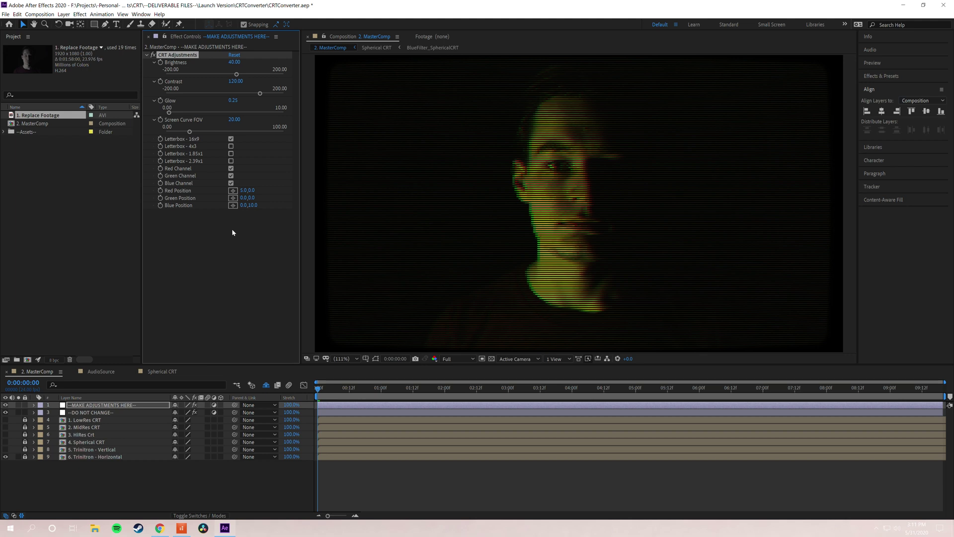
key(ctrl+z)
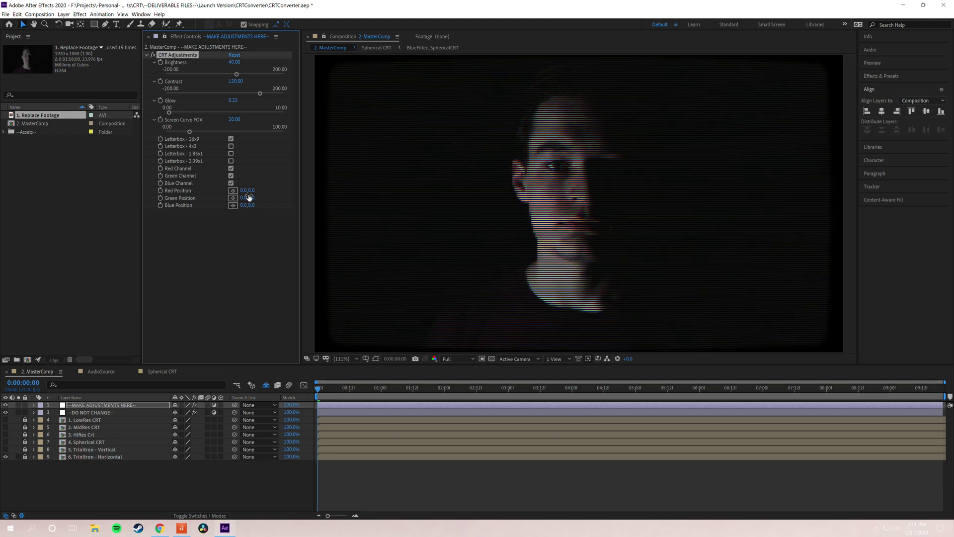
click(244, 190)
text(15)
key(Return)
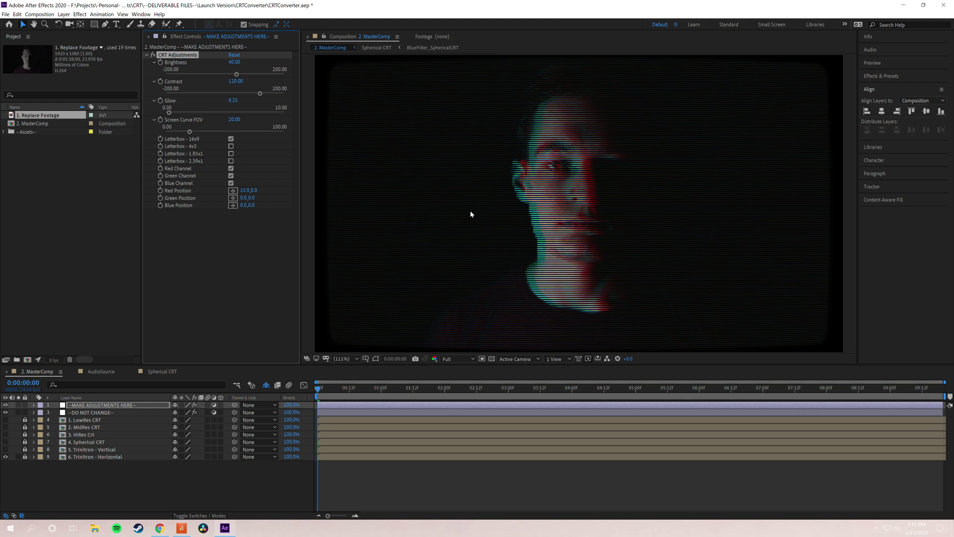
click(244, 191)
text(0)
key(Return)
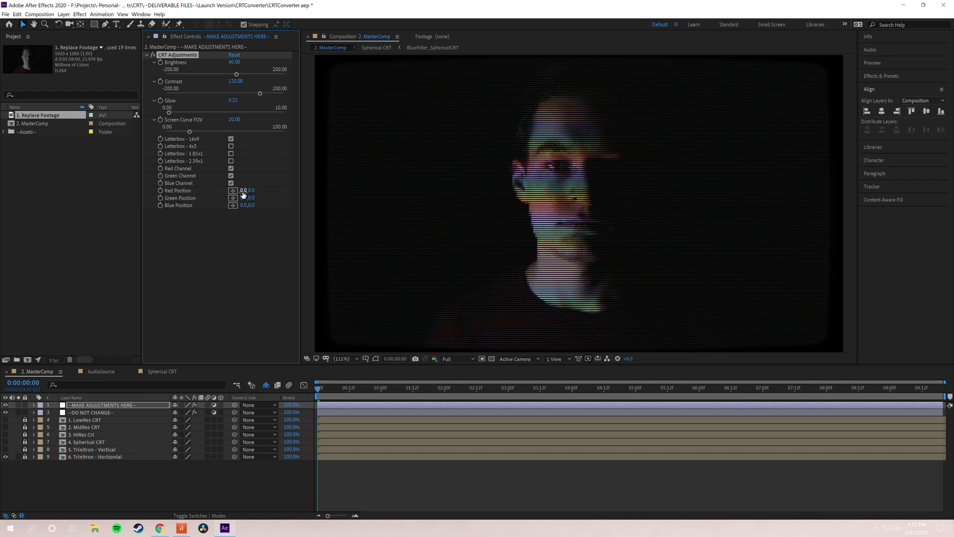
click(229, 250)
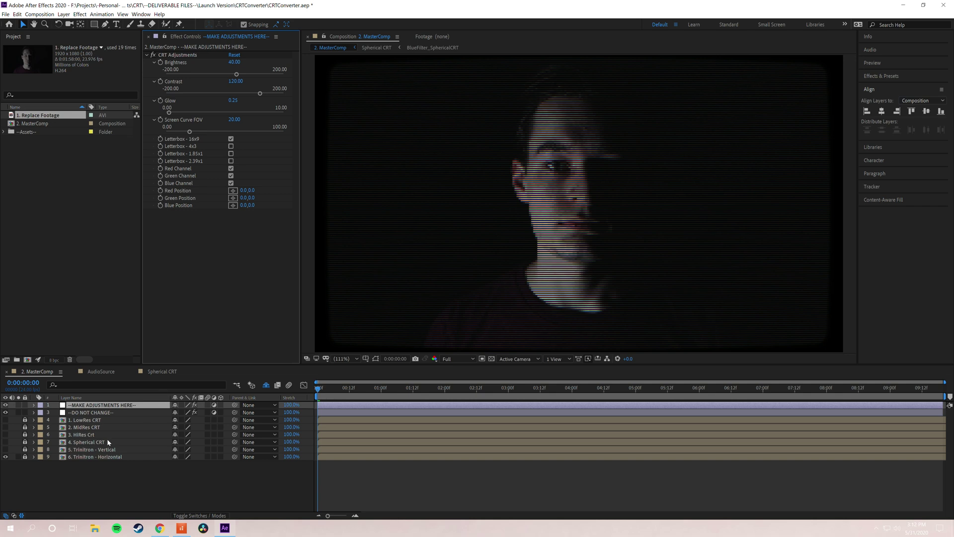
key(ctrl+shift+a)
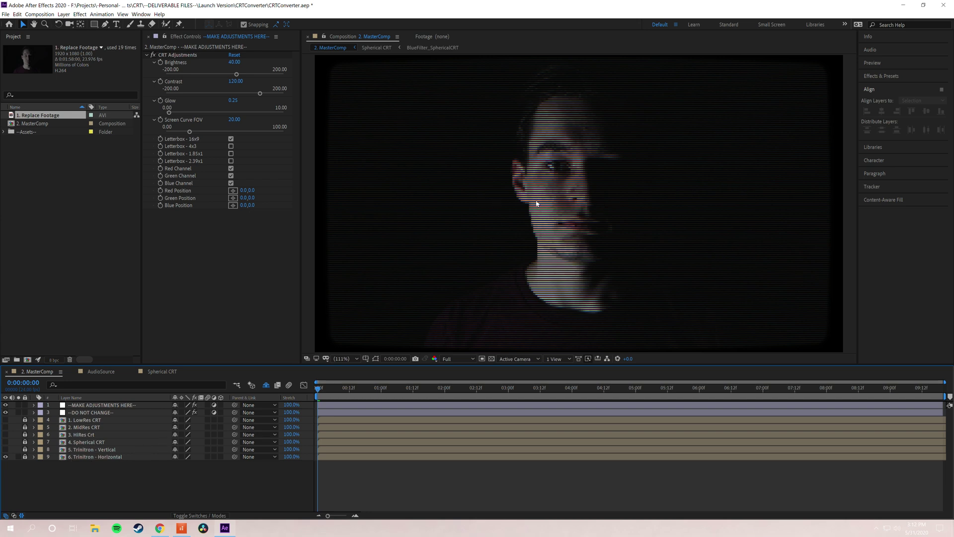
- Switch from the Trinitron - Horizontal preset to Trinitron - Vertical, then to Spherical CRT
click(6, 456)
click(6, 450)
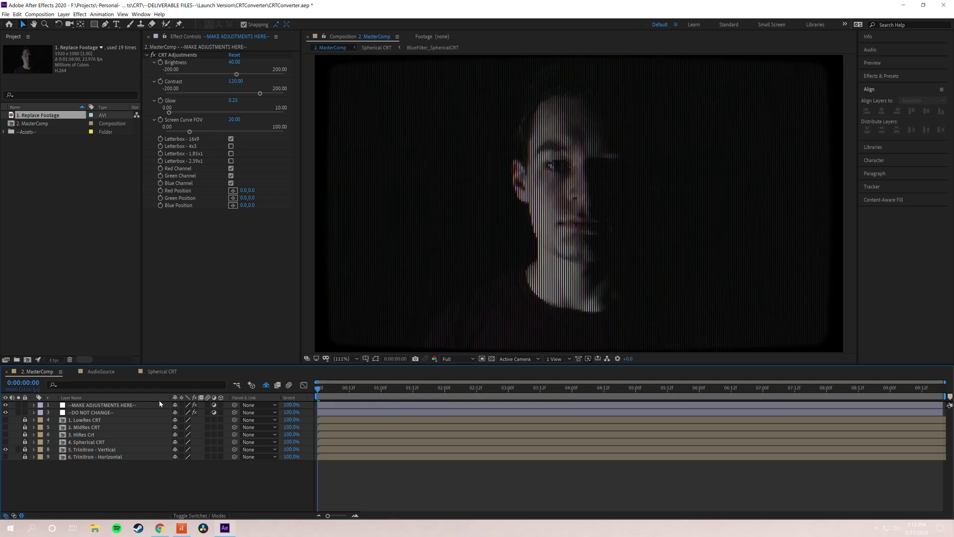
click(5, 450)
click(5, 442)
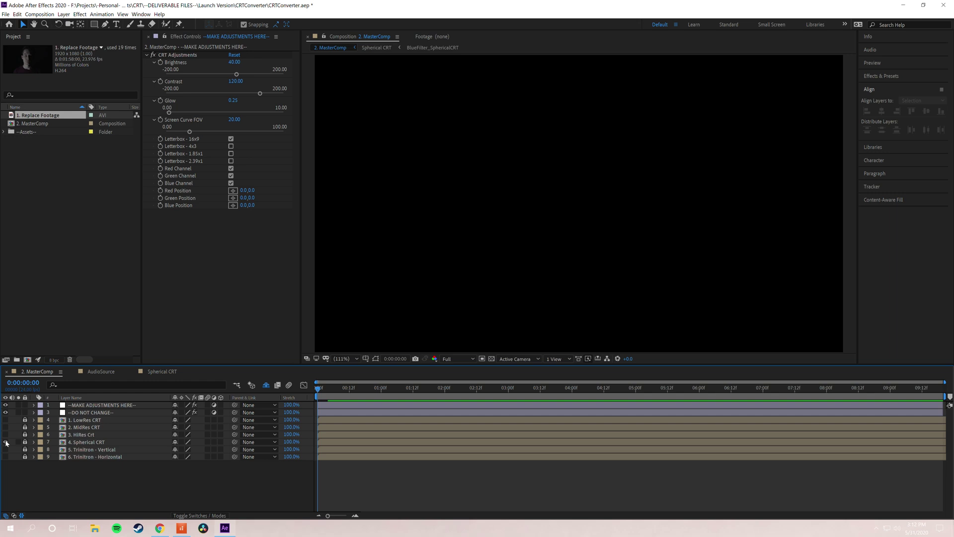
- Try a Red Position offset of about 3.0, undo it, fit the view, and switch to HiRes Crt
scroll(575, 197, up, 3)
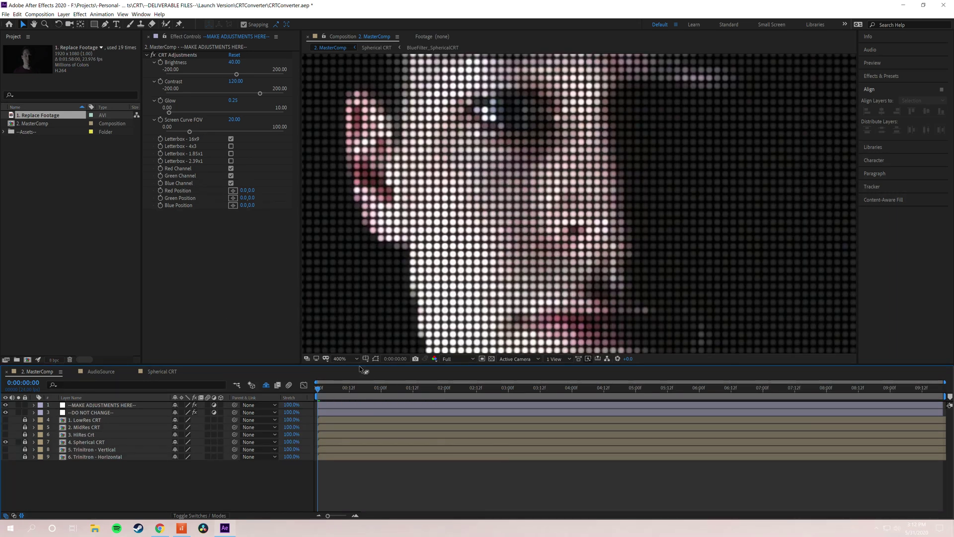
drag(242, 191, 243, 192)
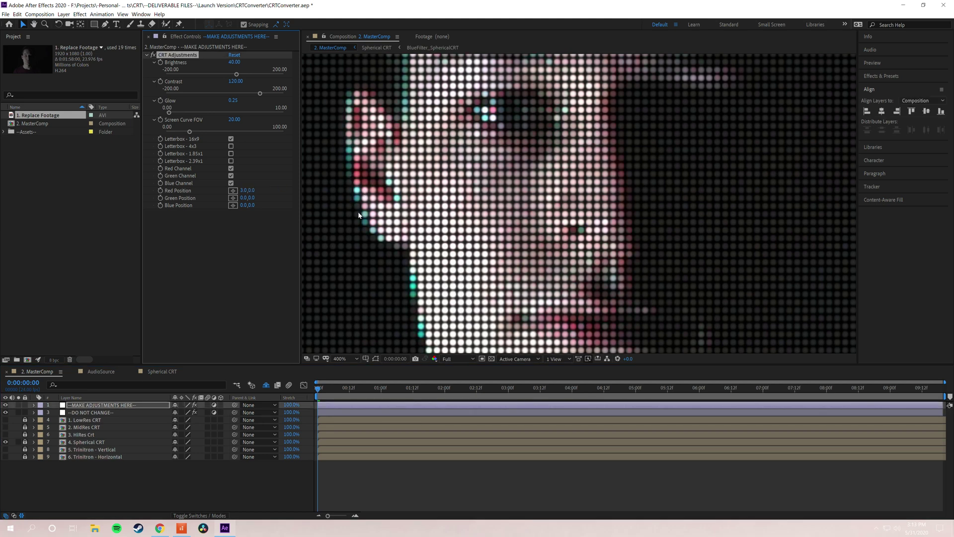
key(ctrl+z)
scroll(359, 215, down, 2)
click(348, 359)
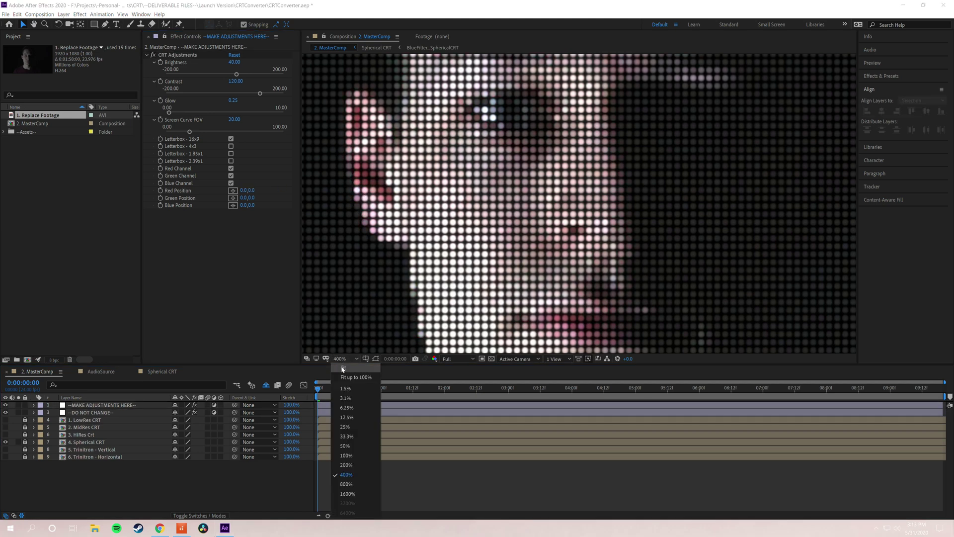
click(348, 379)
click(5, 434)
click(6, 442)
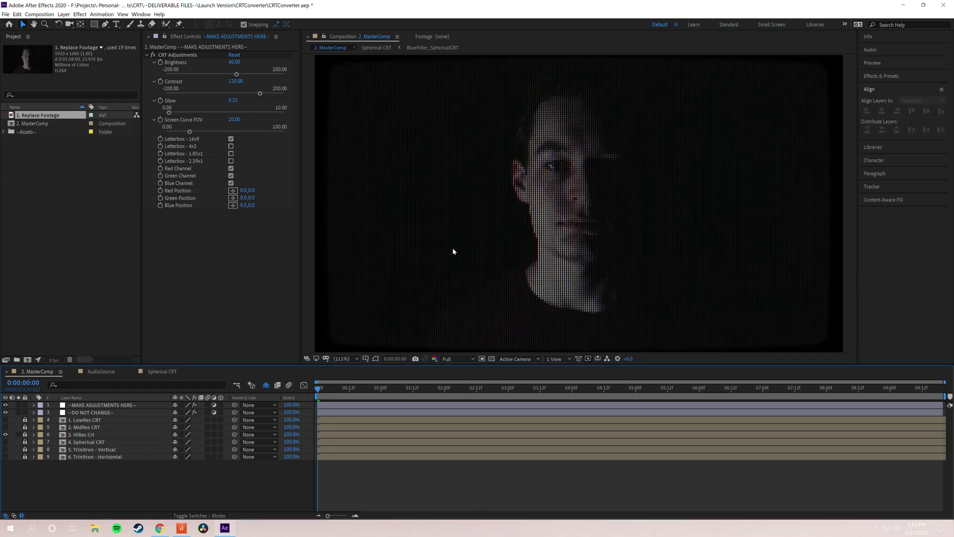
- Zoom the viewer to 1600% on the HiRes CRT dot pattern, then fit the composition
scroll(539, 196, up, 6)
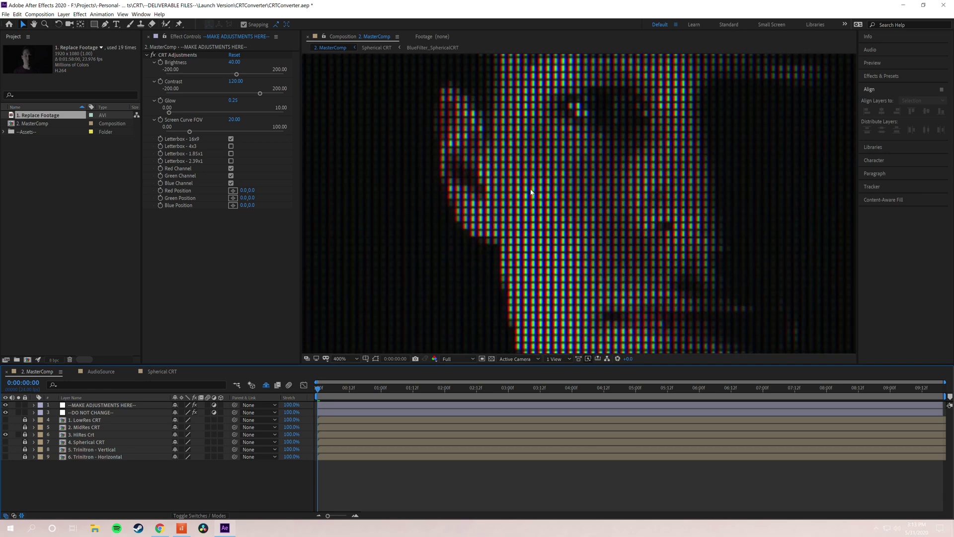
scroll(525, 194, up, 2)
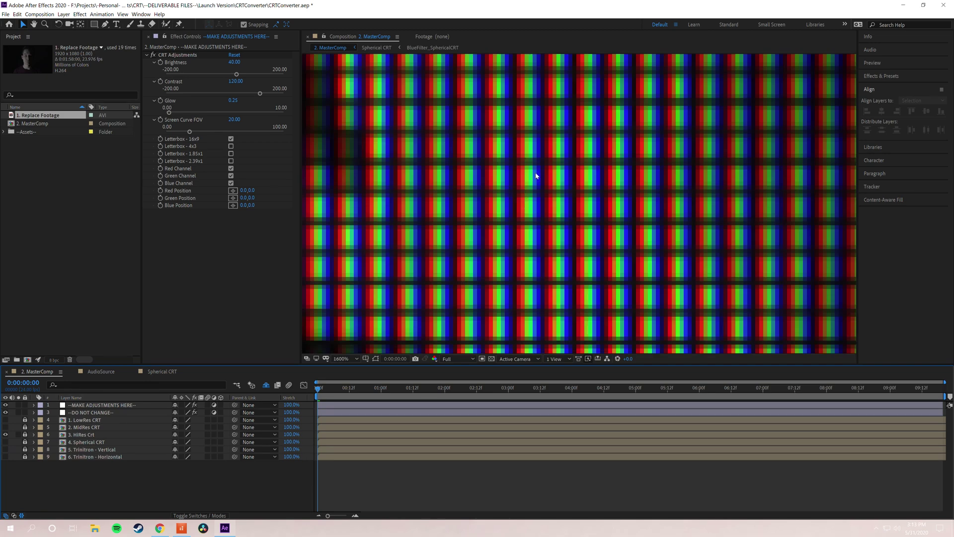
click(341, 359)
click(343, 383)
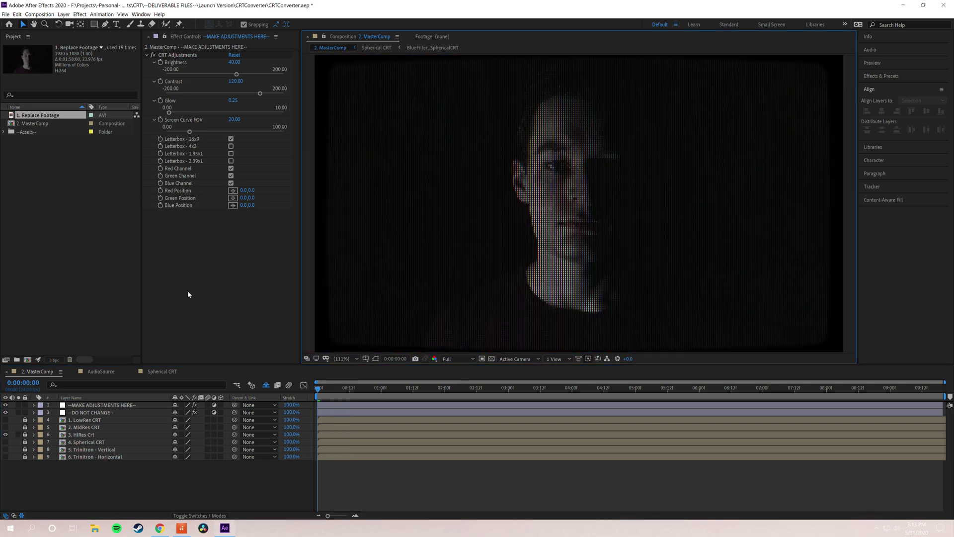
- Show the MidRes CRT preset, then switch to LowRes CRT and hide MidRes
click(5, 427)
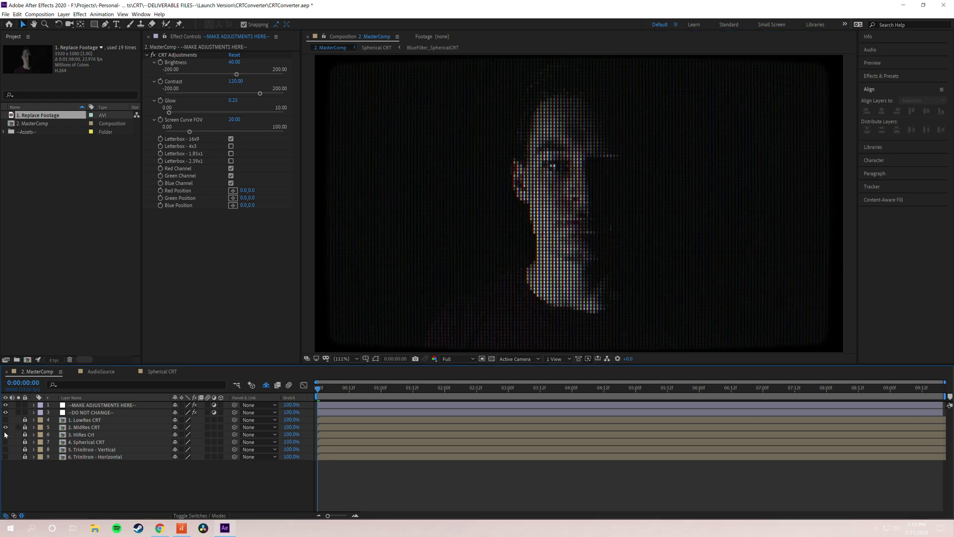
click(6, 420)
click(6, 427)
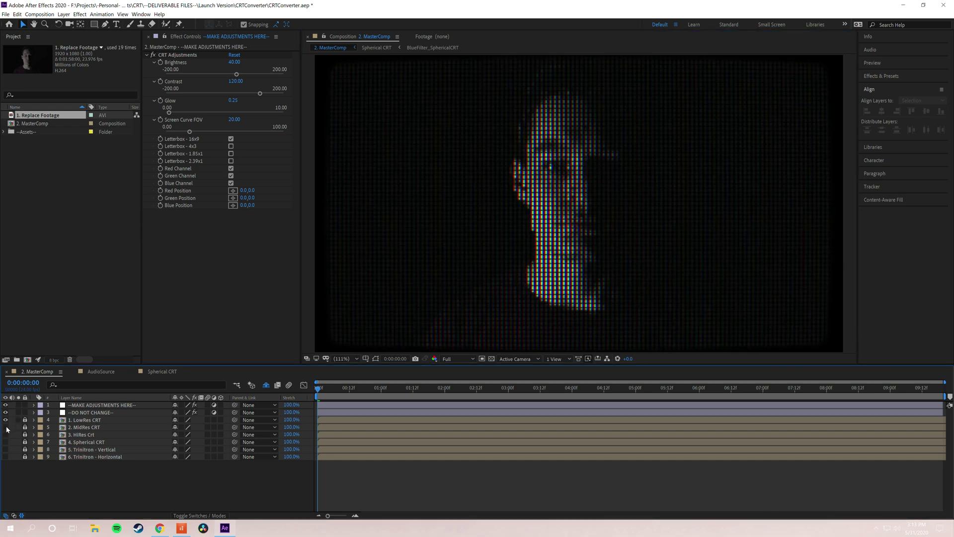
click(246, 190)
text(5)
key(Return)
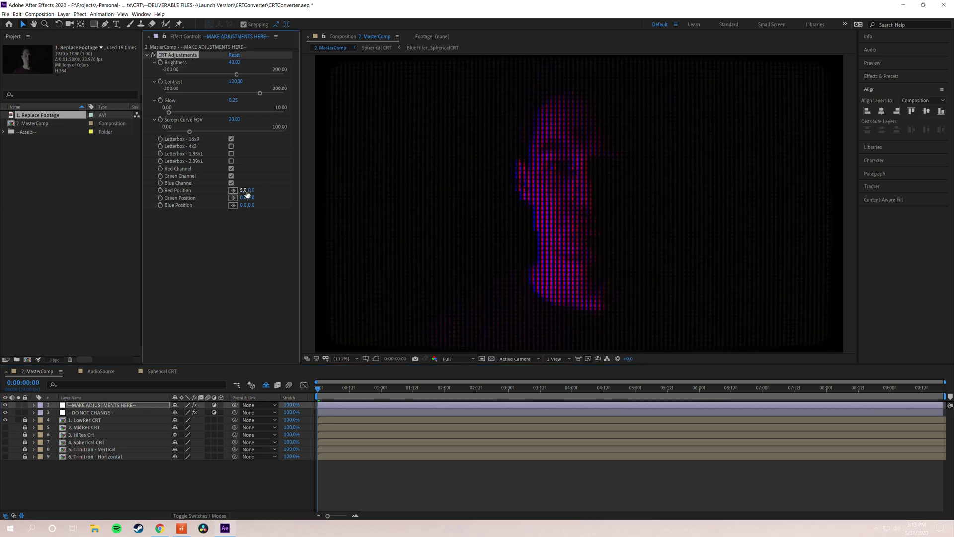
click(246, 191)
text(2)
key(Return)
click(245, 191)
text(1)
key(Return)
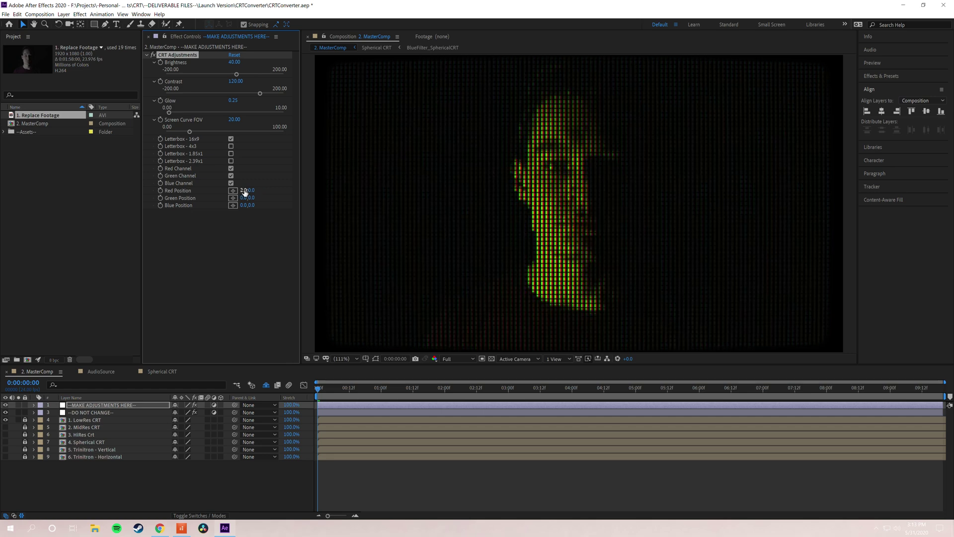
click(245, 190)
text(3)
key(Return)
click(245, 191)
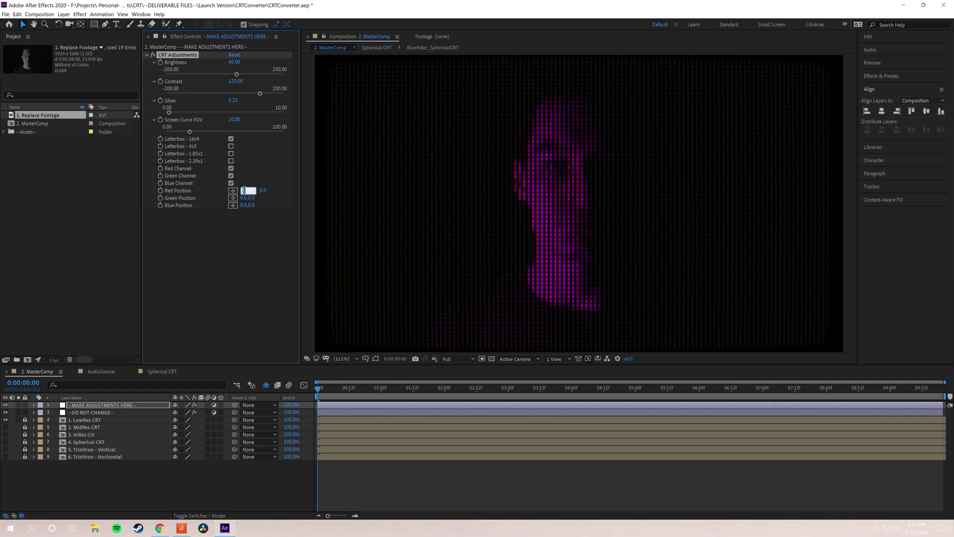
text(0)
key(Return)
click(128, 482)
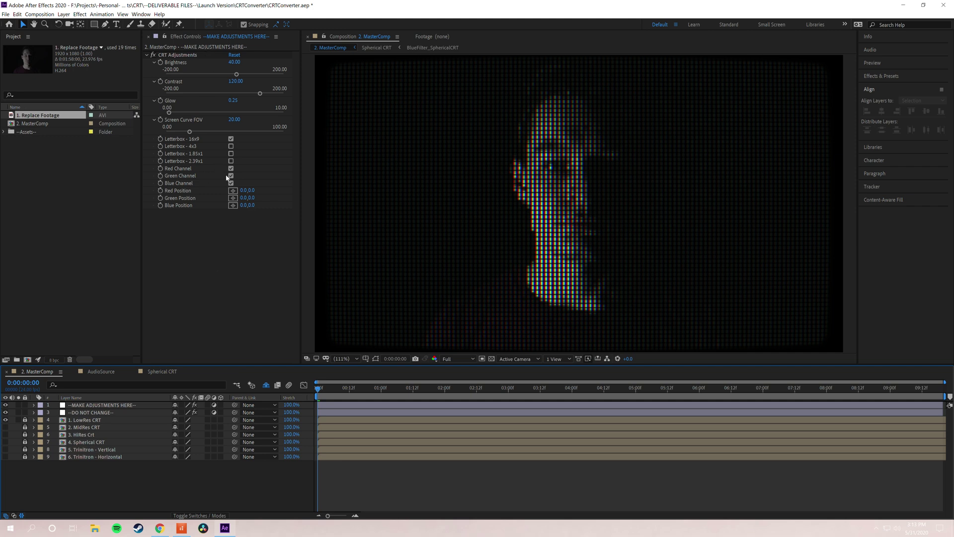
click(6, 457)
- Hide the LowRes CRT preset layer and deselect the Replace Footage item
click(5, 419)
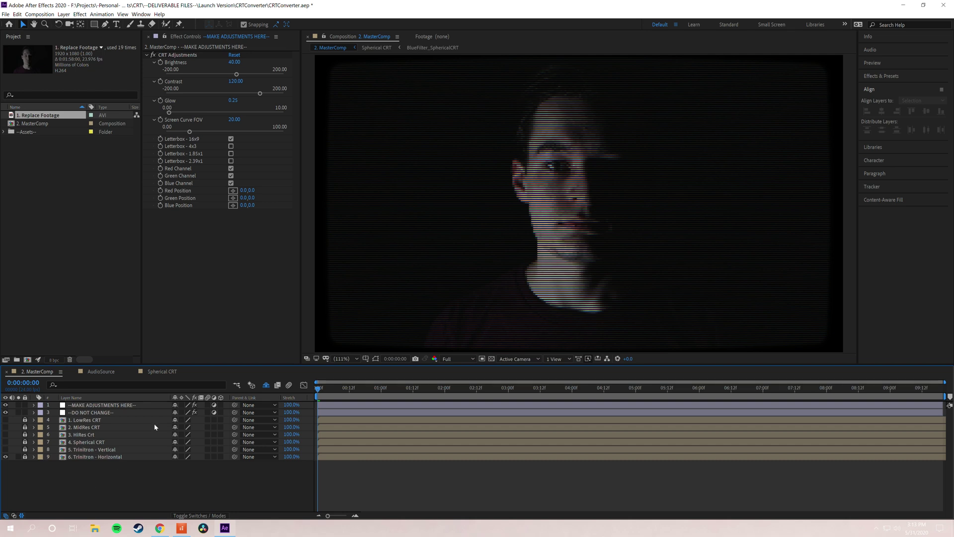
click(124, 308)
click(228, 323)
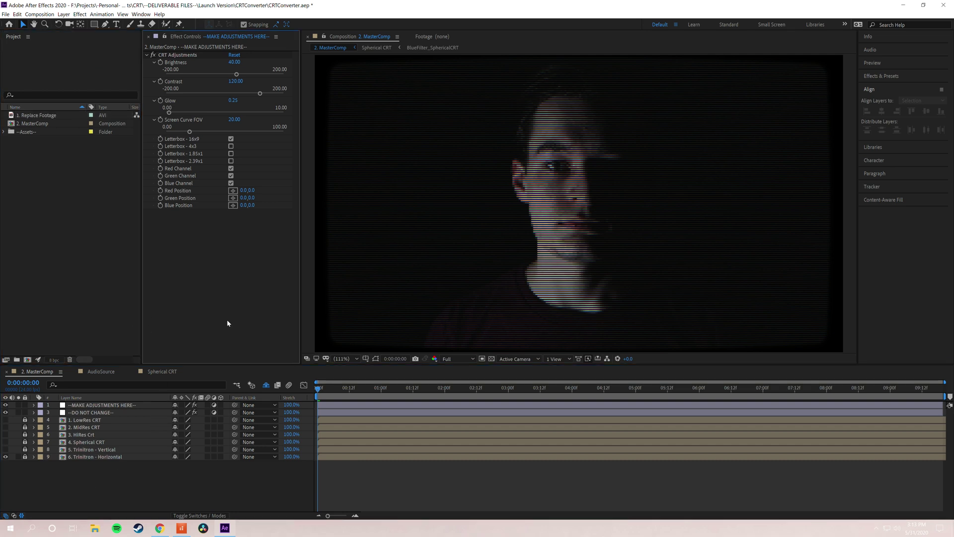